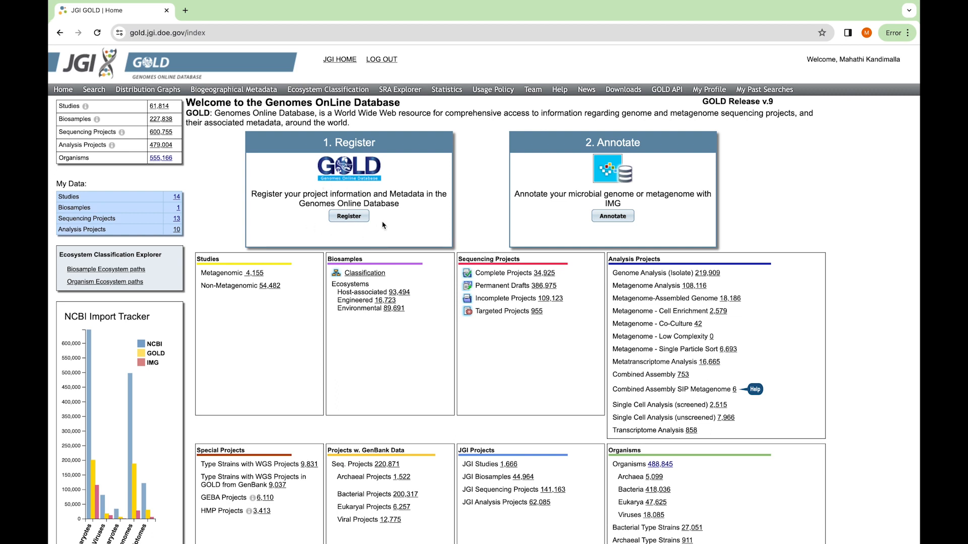
Register a new sequencing project that is not a public NCBI genome/metagenome and open the form for creating a new study
{"action": "left_click", "coordinate": [358, 219]}
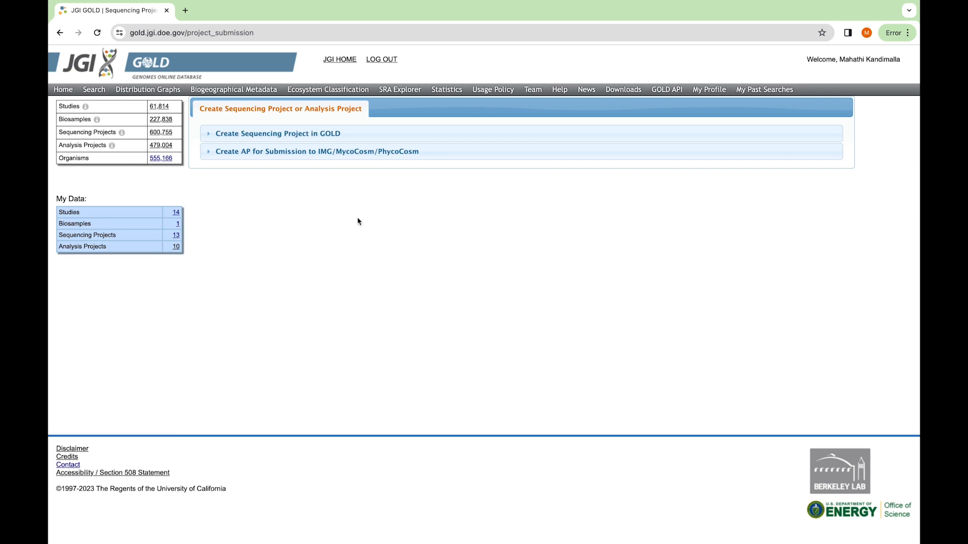
{"action": "left_click", "coordinate": [207, 137]}
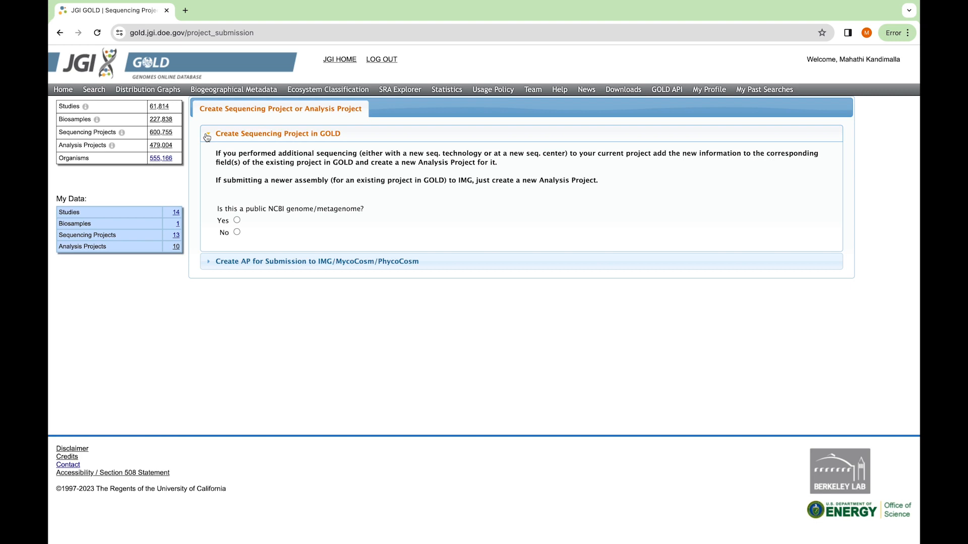
{"action": "left_click", "coordinate": [237, 233]}
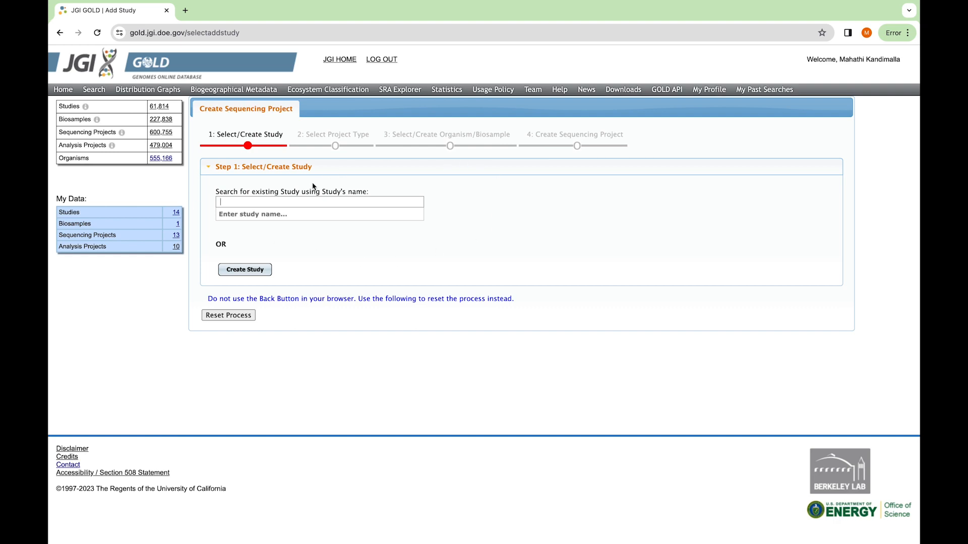
{"action": "left_click", "coordinate": [261, 273]}
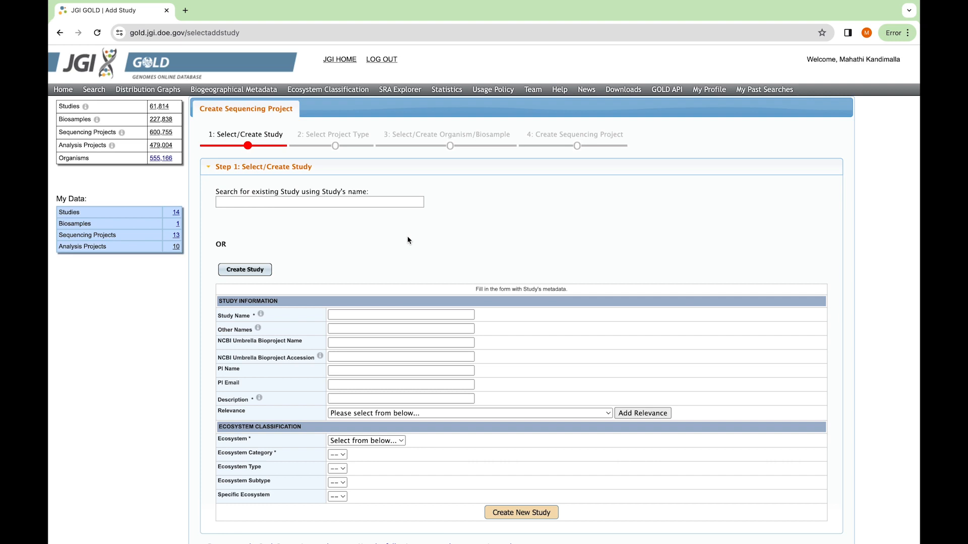
Look up the GOLD Documentation on the Help page
{"action": "left_click", "coordinate": [557, 90]}
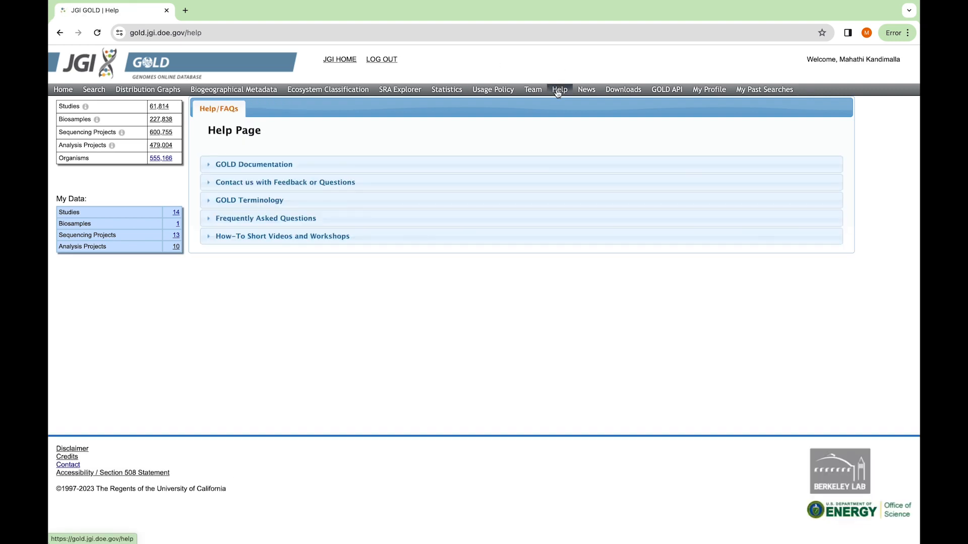
{"action": "left_click", "coordinate": [325, 163]}
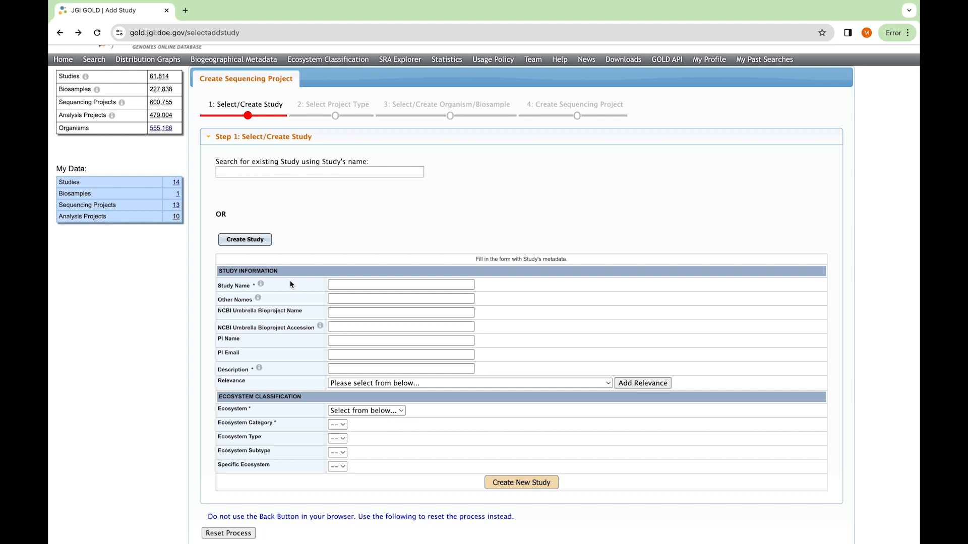
Enter the study name "Freshwater microbial communities from Strawberry Creek in Berkeley, California, USA - Test01" and the suggested Strawberry Creek description
{"action": "left_click", "coordinate": [404, 284]}
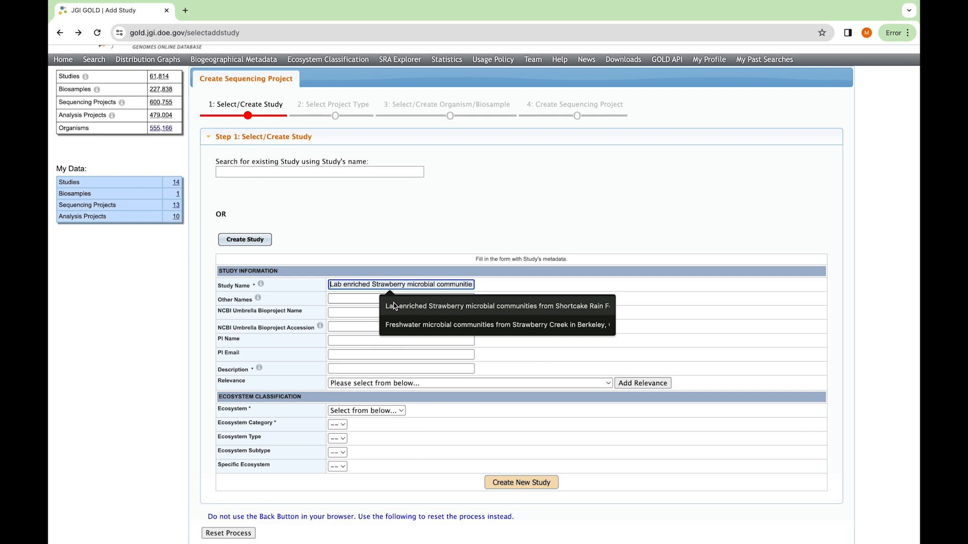
{"action": "left_click", "coordinate": [396, 324]}
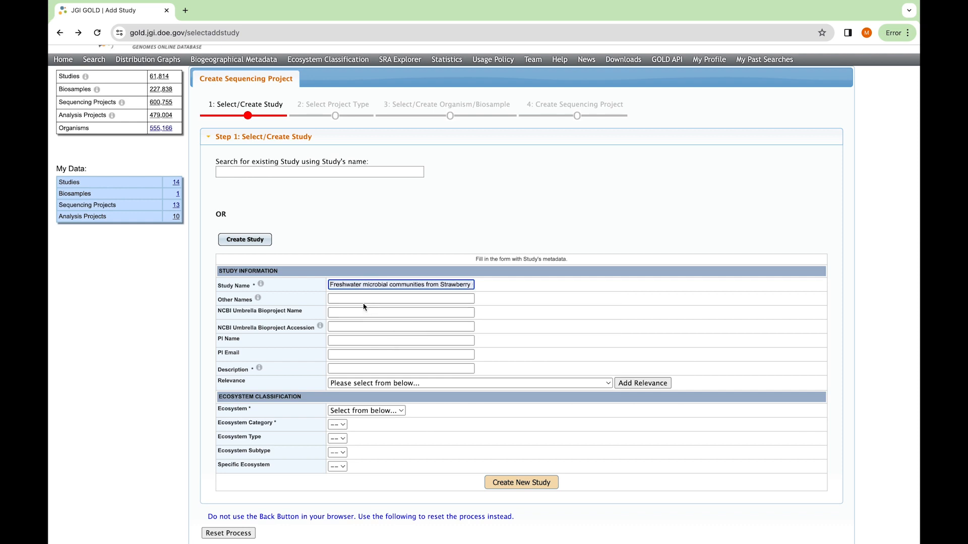
{"action": "left_click", "coordinate": [342, 326]}
{"action": "left_click", "coordinate": [333, 369]}
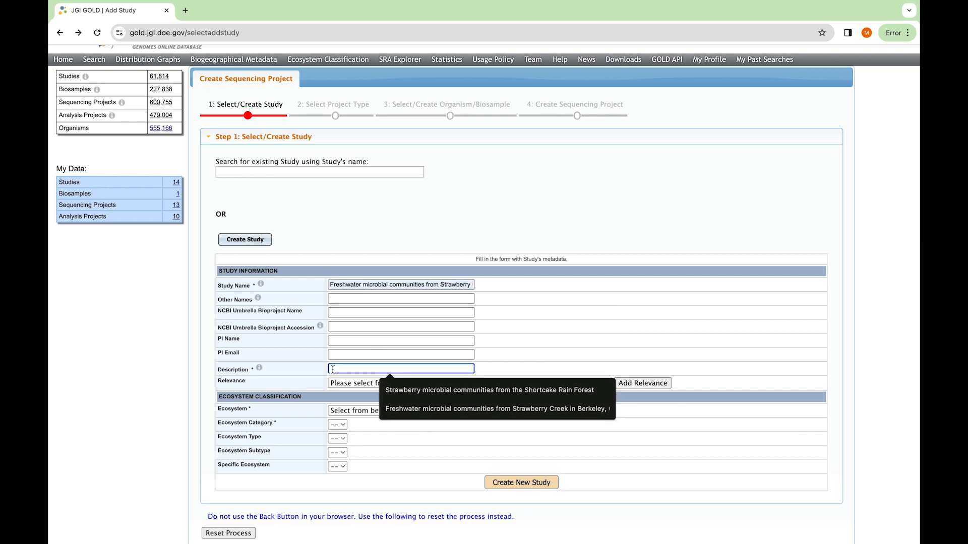
{"action": "left_click", "coordinate": [406, 409]}
Classify the study's ecosystem as Environmental, Aquatic, Sediment, with subtype and specific ecosystem Unclassified, and create the new study
{"action": "scroll", "coordinate": [431, 367], "scroll_direction": "down", "scroll_amount": 1}
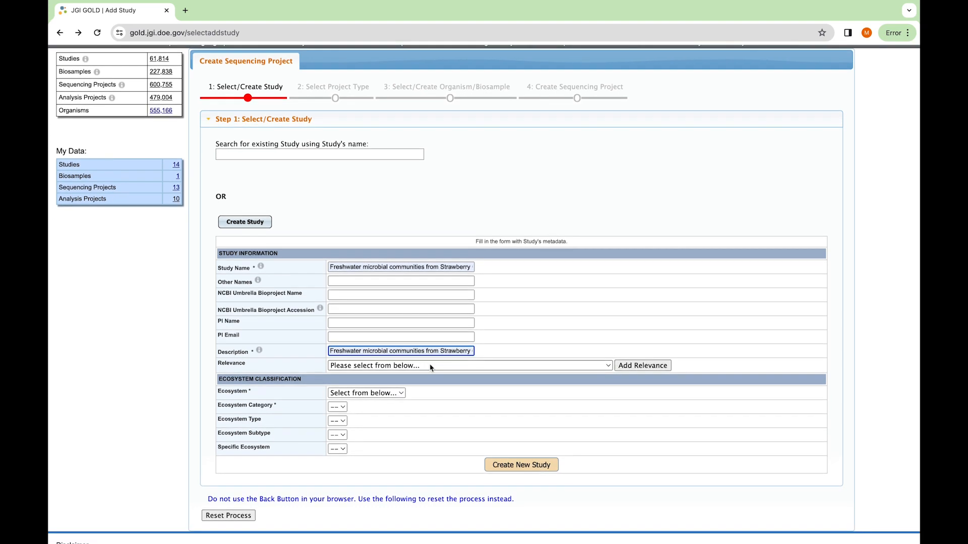
{"action": "scroll", "coordinate": [431, 368], "scroll_direction": "down", "scroll_amount": 1}
{"action": "left_click", "coordinate": [365, 364]}
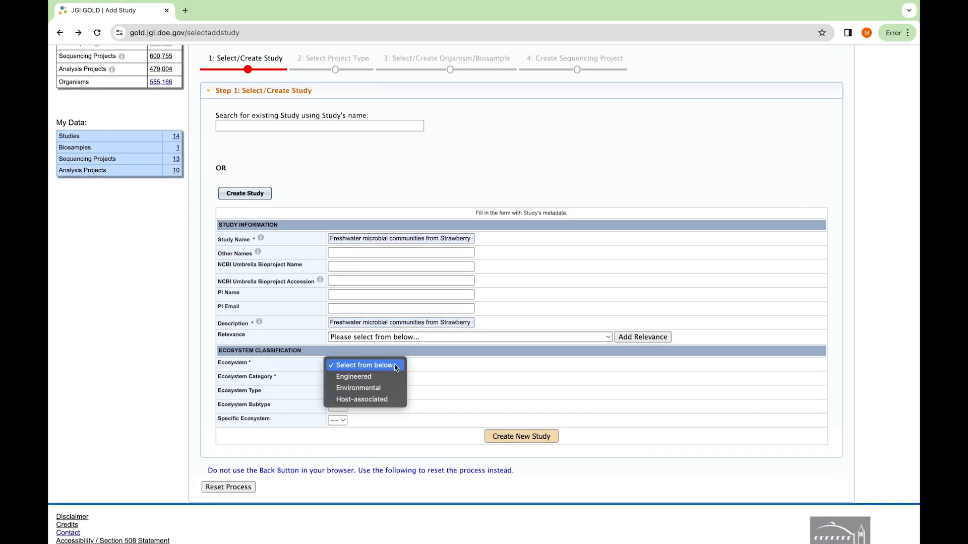
{"action": "left_click", "coordinate": [374, 388]}
{"action": "left_click", "coordinate": [337, 378]}
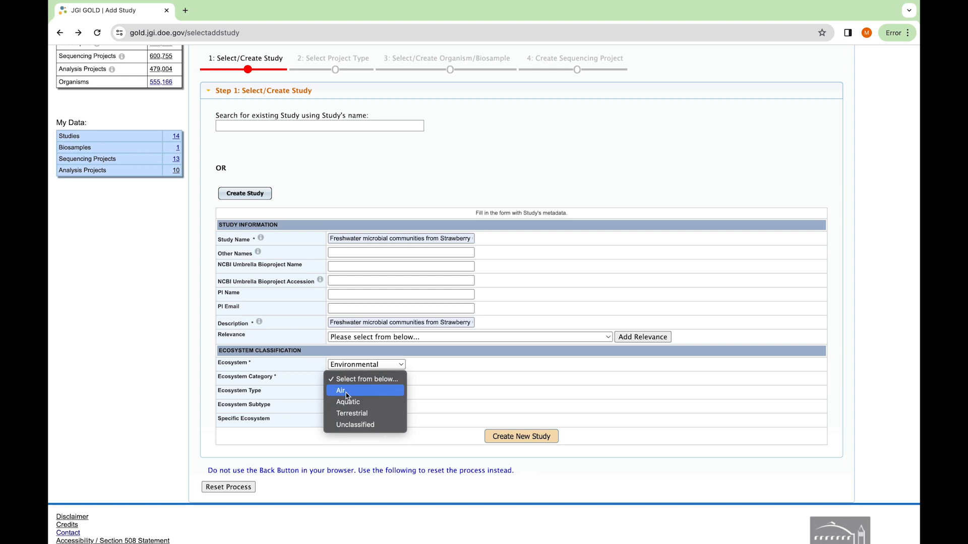
{"action": "left_click", "coordinate": [348, 401]}
{"action": "left_click", "coordinate": [365, 393]}
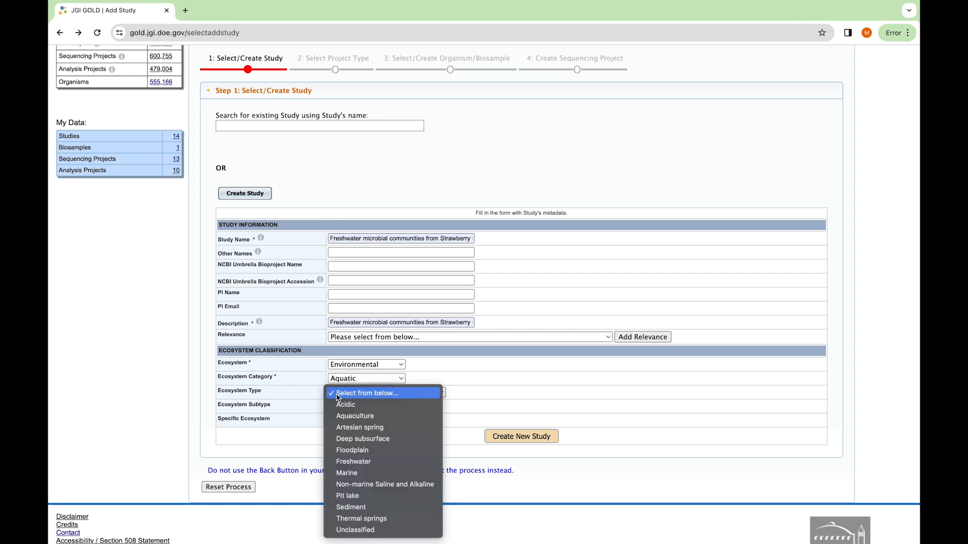
{"action": "left_click", "coordinate": [351, 507]}
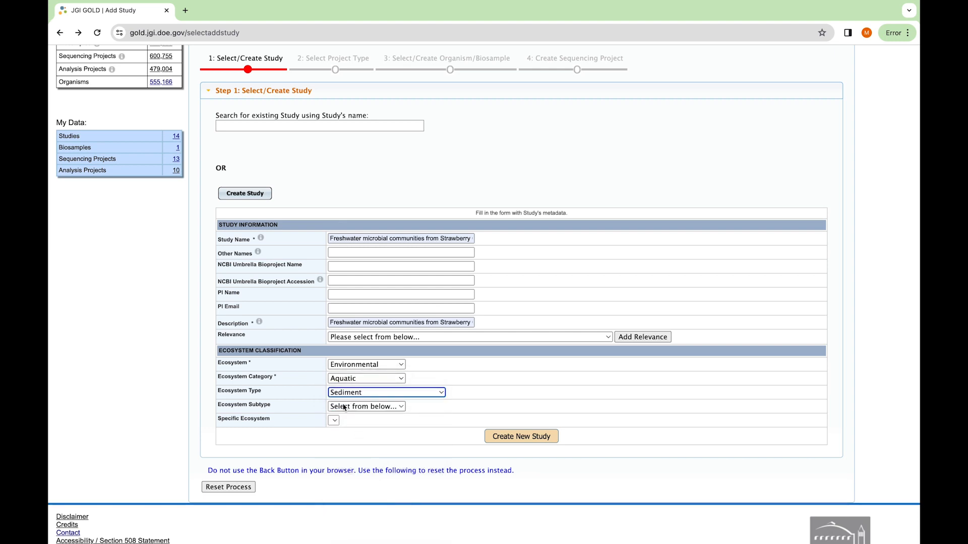
{"action": "left_click", "coordinate": [344, 407]}
{"action": "left_click", "coordinate": [355, 418]}
{"action": "left_click", "coordinate": [365, 420]}
{"action": "left_click", "coordinate": [355, 432]}
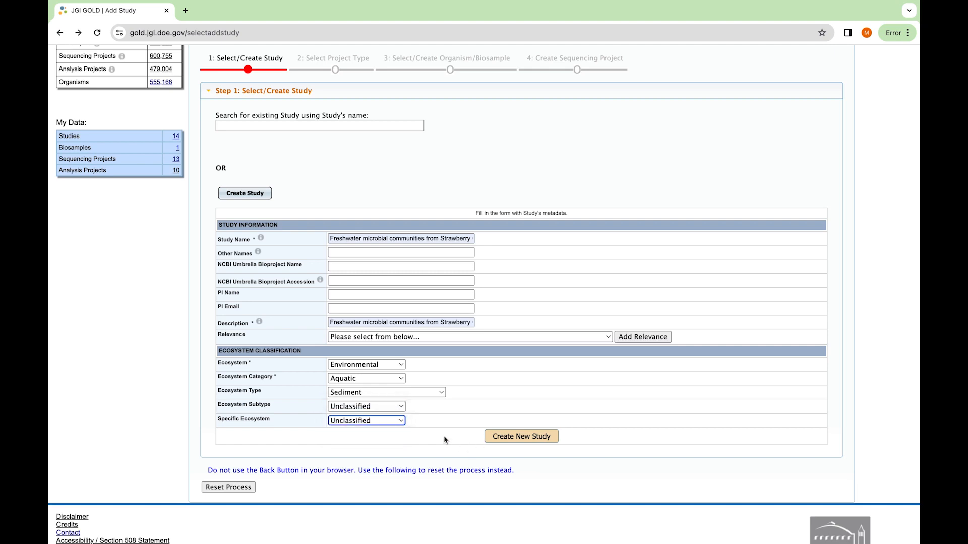
{"action": "left_click", "coordinate": [542, 438]}
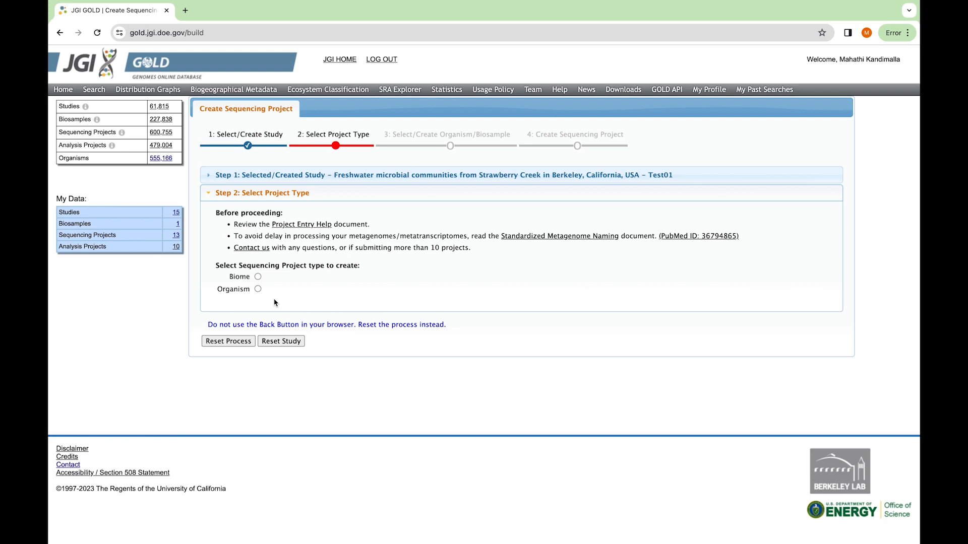
Choose Biome as the sequencing project type and start a new biosample with the Sediment Package
{"action": "left_click", "coordinate": [257, 277]}
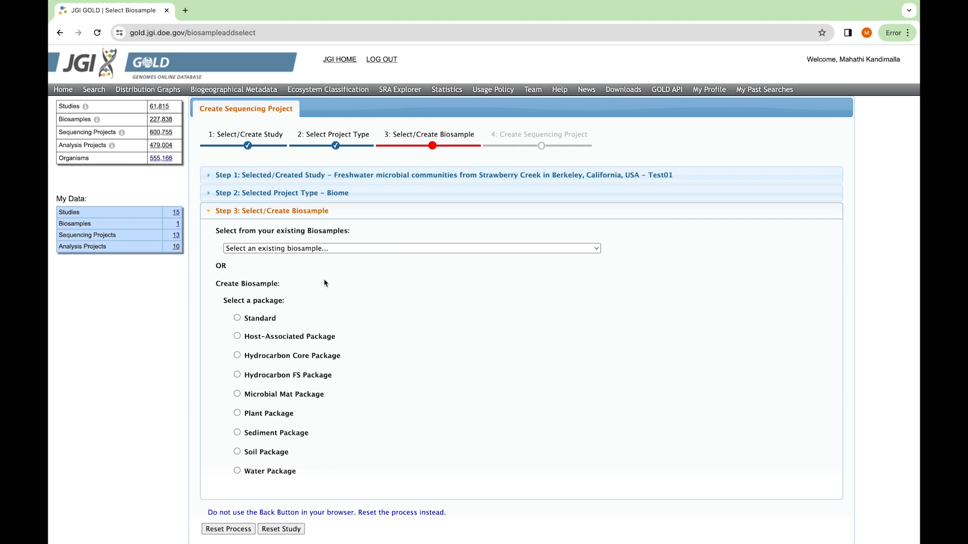
{"action": "left_click", "coordinate": [319, 249]}
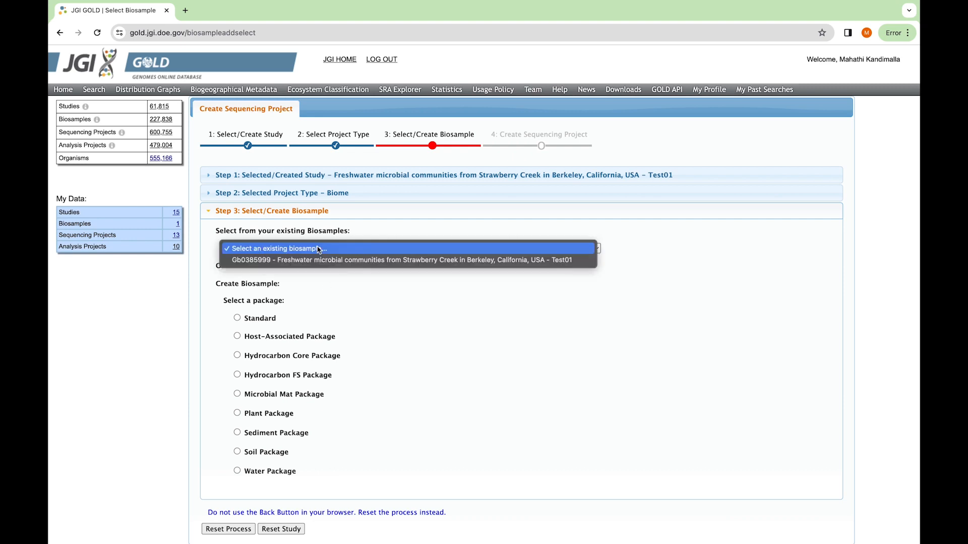
{"action": "left_click", "coordinate": [350, 237]}
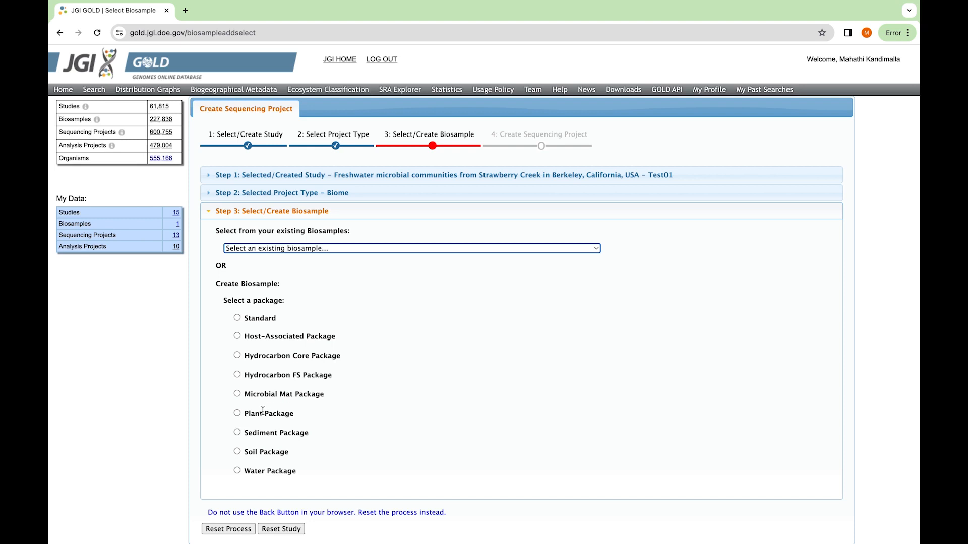
{"action": "left_click", "coordinate": [237, 434]}
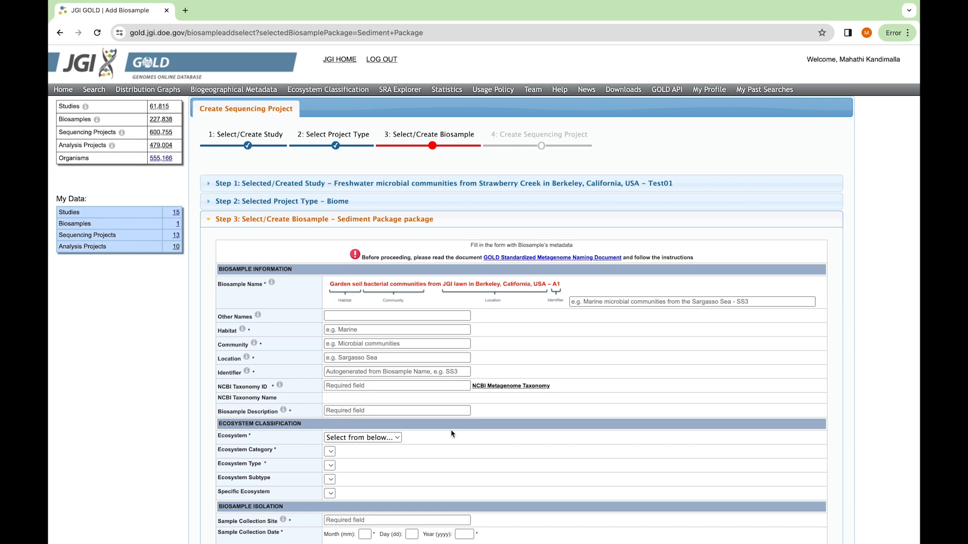
Submit the completed form to create the new sequencing project and start creating an analysis project for it
{"action": "scroll", "coordinate": [450, 434], "scroll_direction": "down", "scroll_amount": 20}
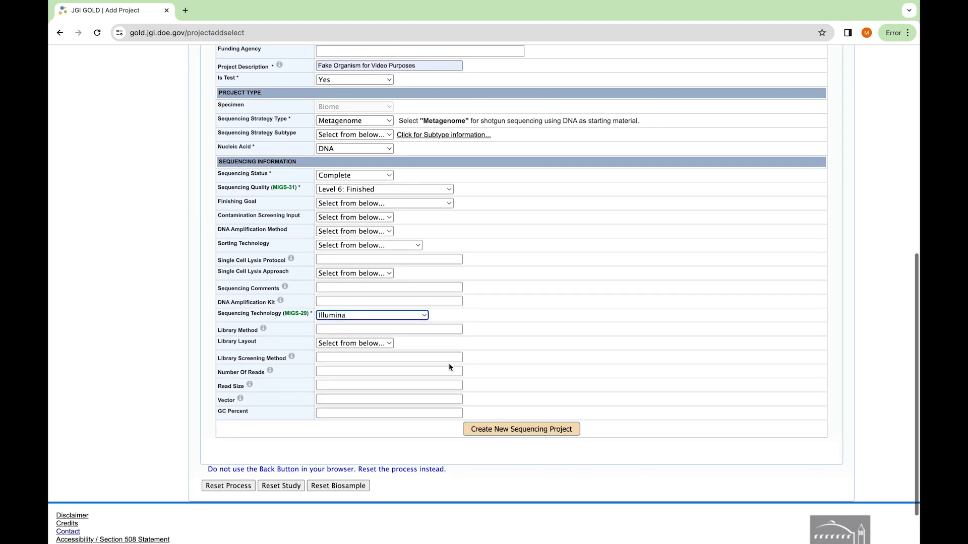
{"action": "left_click", "coordinate": [524, 430]}
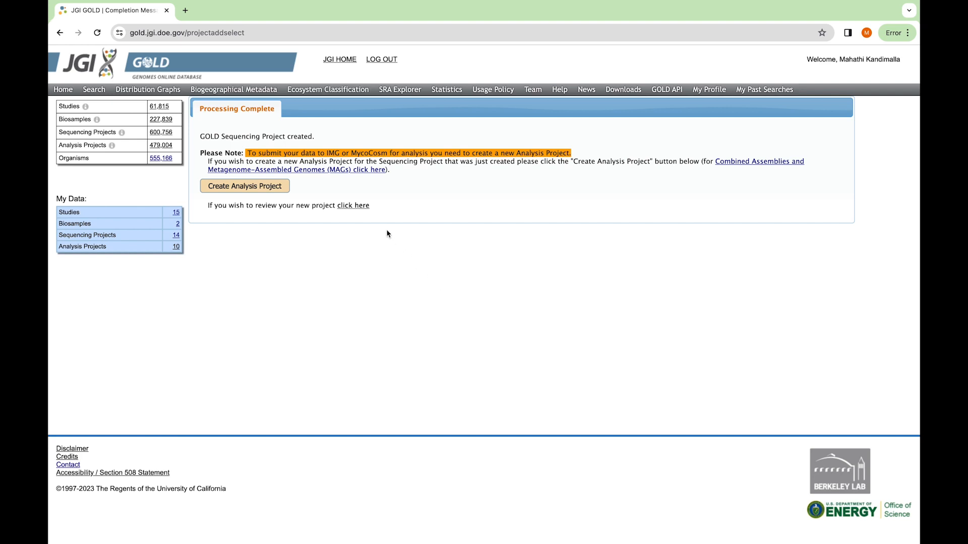
{"action": "left_click", "coordinate": [235, 186]}
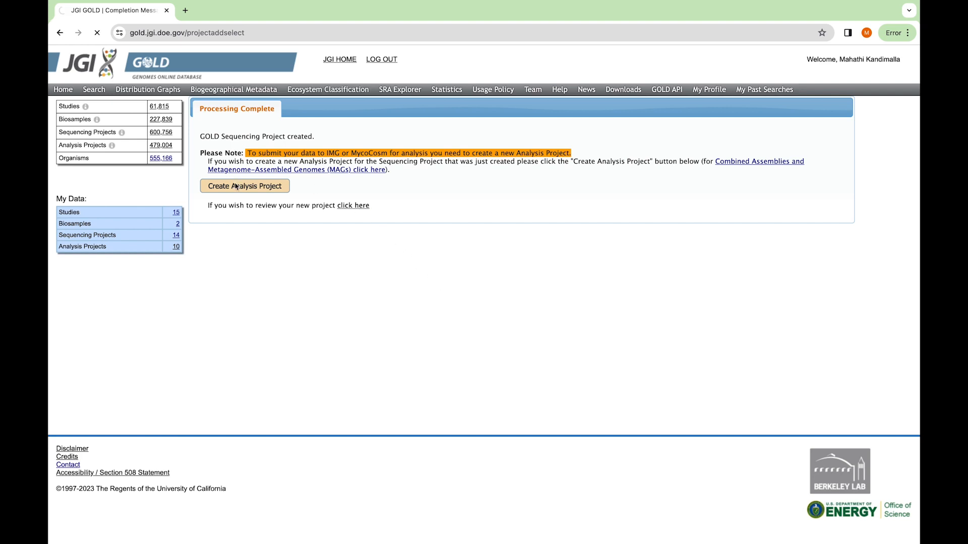